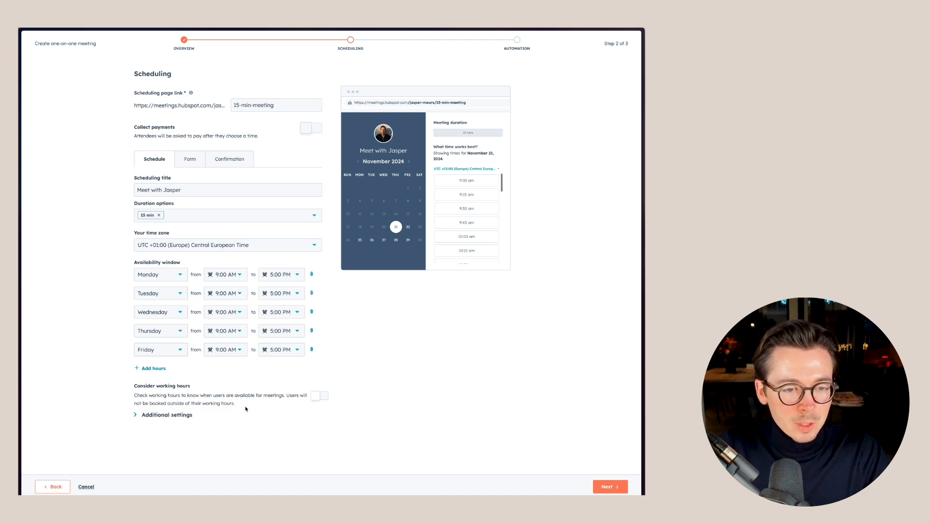
- Expand the additional scheduling settings and examine the availability window, rolling booking period and its time unit options
{"action": "left_click", "coordinate": [179, 415]}
{"action": "scroll", "coordinate": [241, 414], "scroll_direction": "down", "scroll_amount": 2}
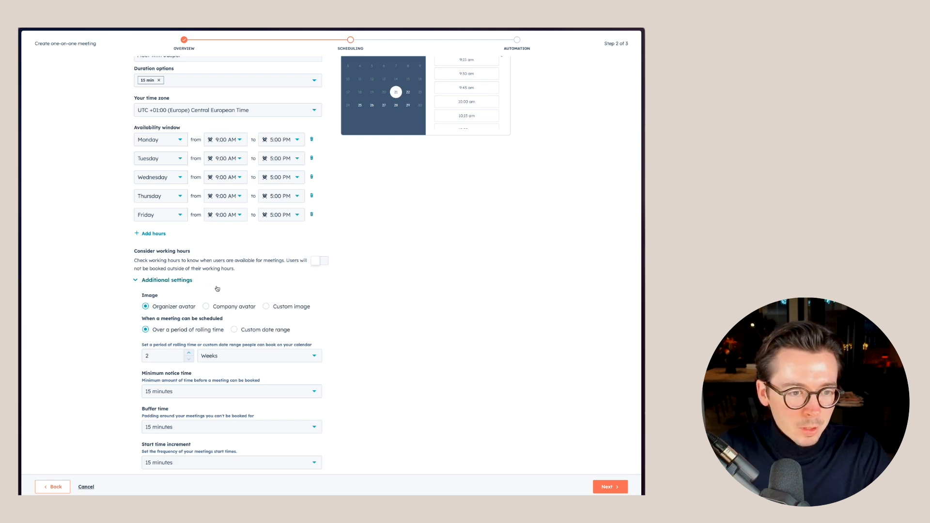
{"action": "scroll", "coordinate": [217, 289], "scroll_direction": "down", "scroll_amount": 2}
{"action": "scroll", "coordinate": [343, 303], "scroll_direction": "up", "scroll_amount": 5}
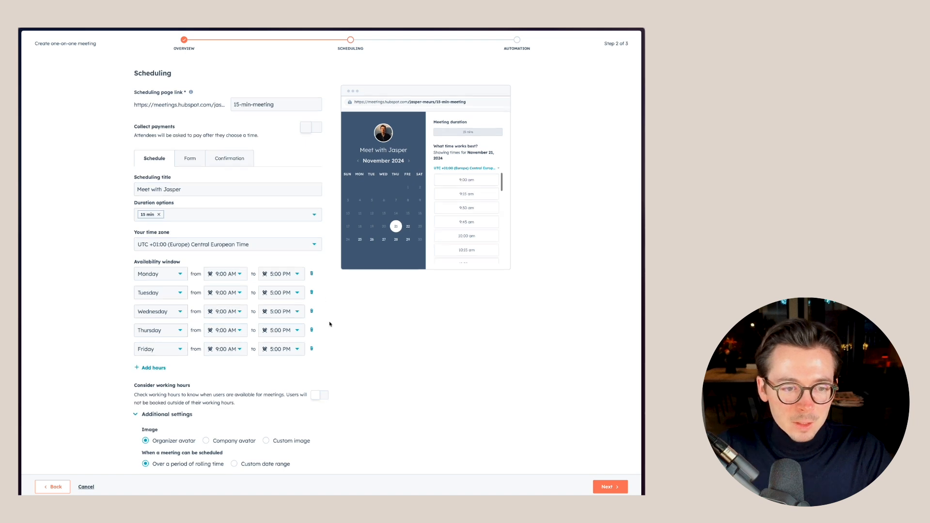
{"action": "scroll", "coordinate": [328, 321], "scroll_direction": "down", "scroll_amount": 4}
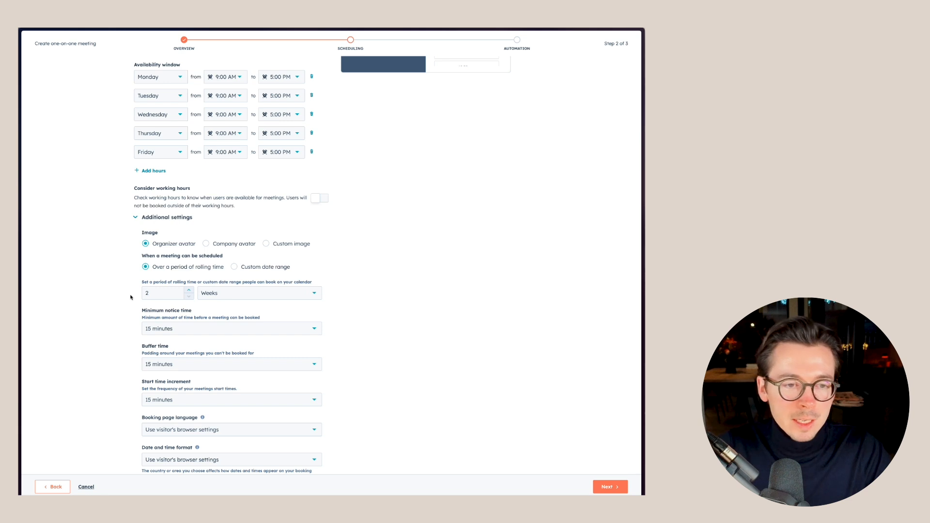
{"action": "scroll", "coordinate": [385, 250], "scroll_direction": "up", "scroll_amount": 5}
{"action": "scroll", "coordinate": [384, 251], "scroll_direction": "down", "scroll_amount": 5}
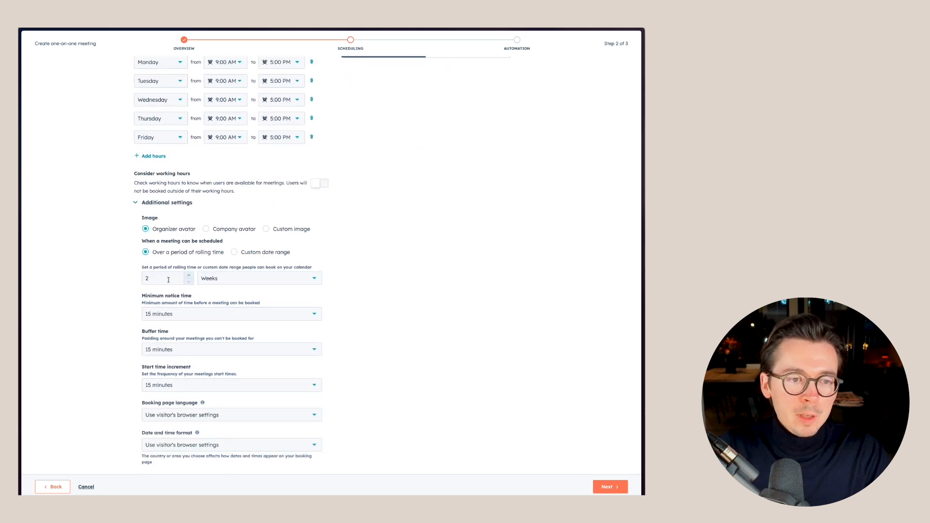
{"action": "left_click", "coordinate": [229, 279]}
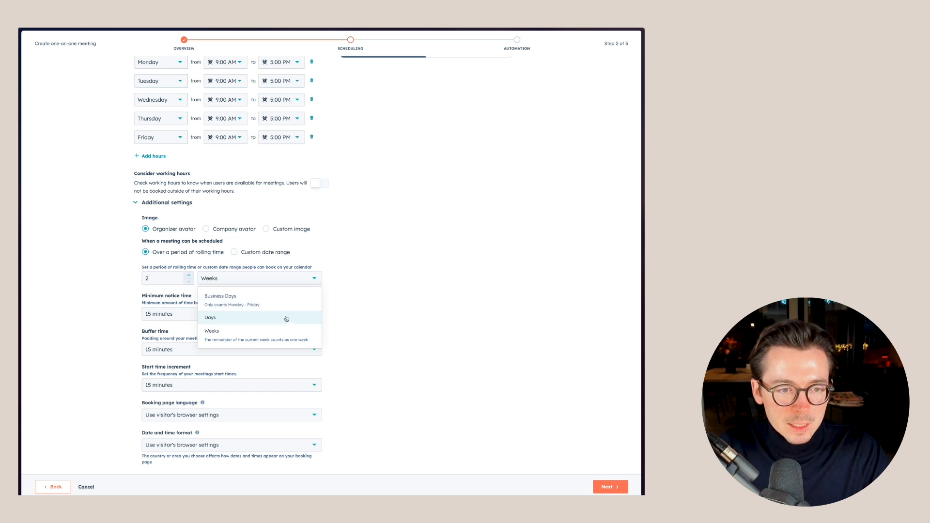
{"action": "left_click", "coordinate": [357, 294]}
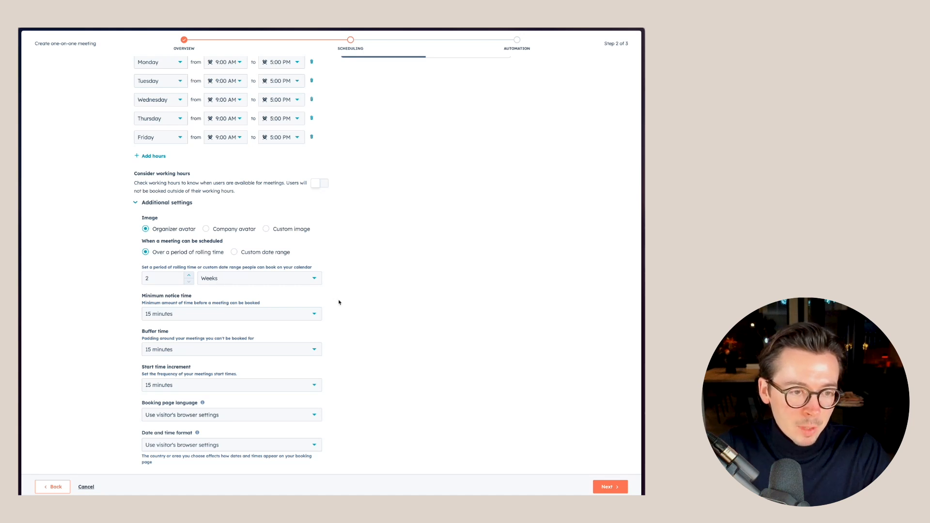
- Examine the available minimum notice time options for booking a meeting
{"action": "scroll", "coordinate": [340, 302], "scroll_direction": "down", "scroll_amount": 1}
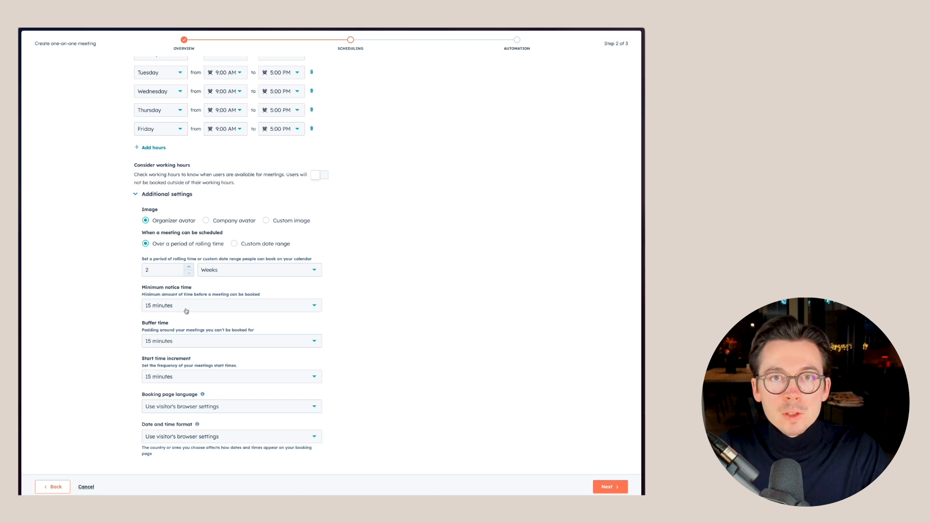
{"action": "left_click", "coordinate": [186, 311]}
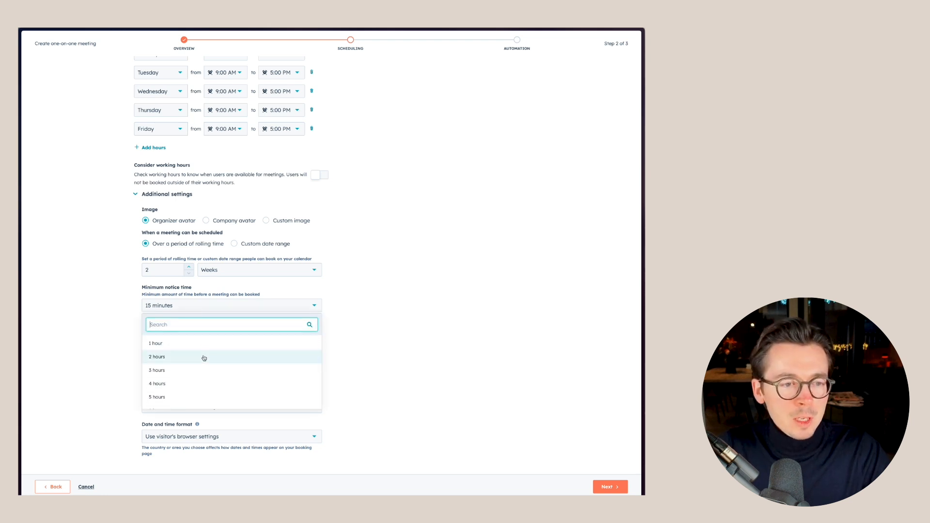
{"action": "scroll", "coordinate": [178, 375], "scroll_direction": "down", "scroll_amount": 1}
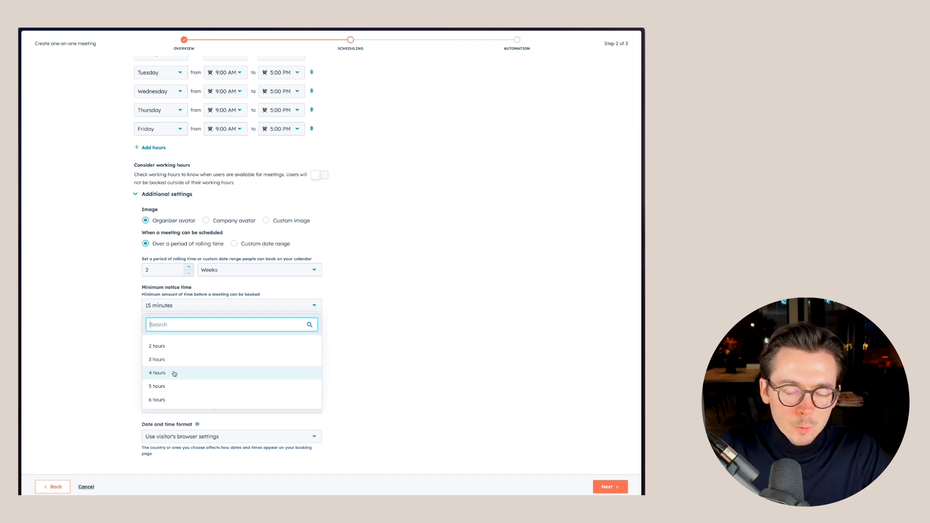
{"action": "left_click", "coordinate": [174, 373]}
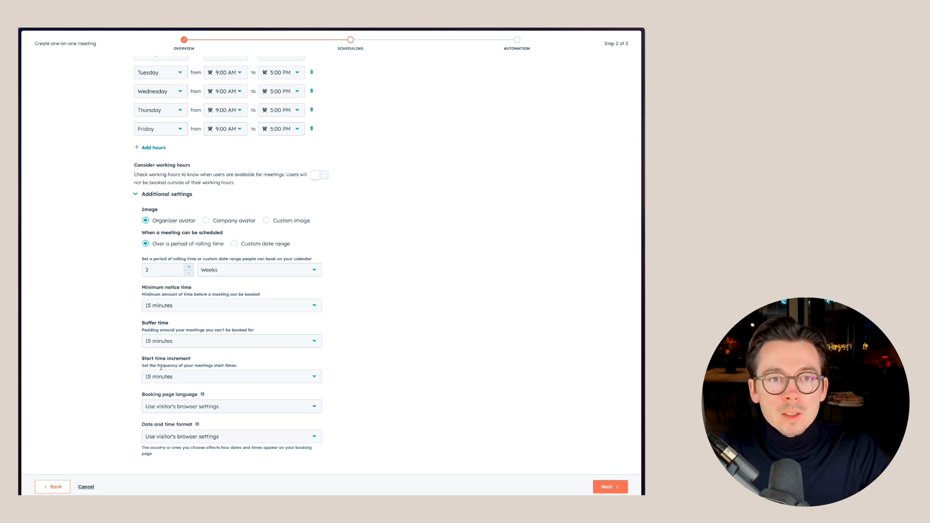
- Review the start time increment choices and the booking page language setting
{"action": "scroll", "coordinate": [357, 230], "scroll_direction": "up", "scroll_amount": 5}
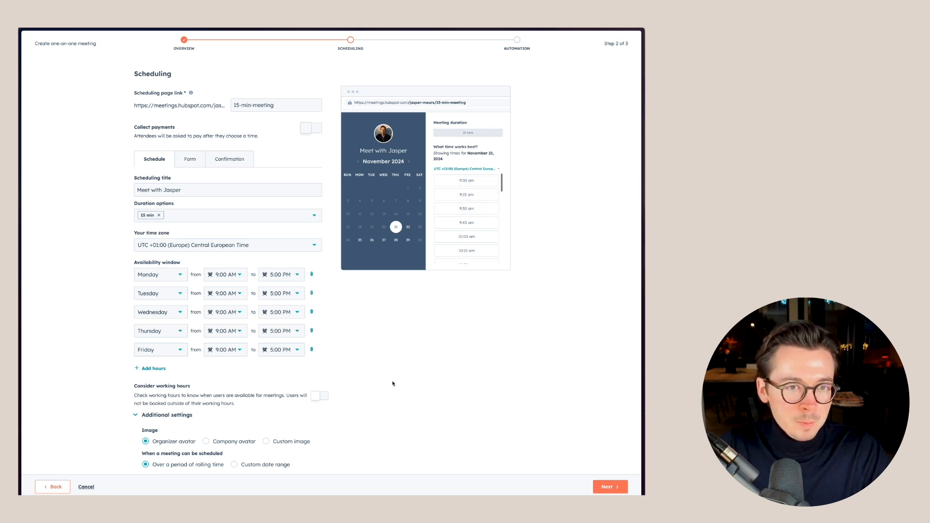
{"action": "scroll", "coordinate": [392, 384], "scroll_direction": "down", "scroll_amount": 5}
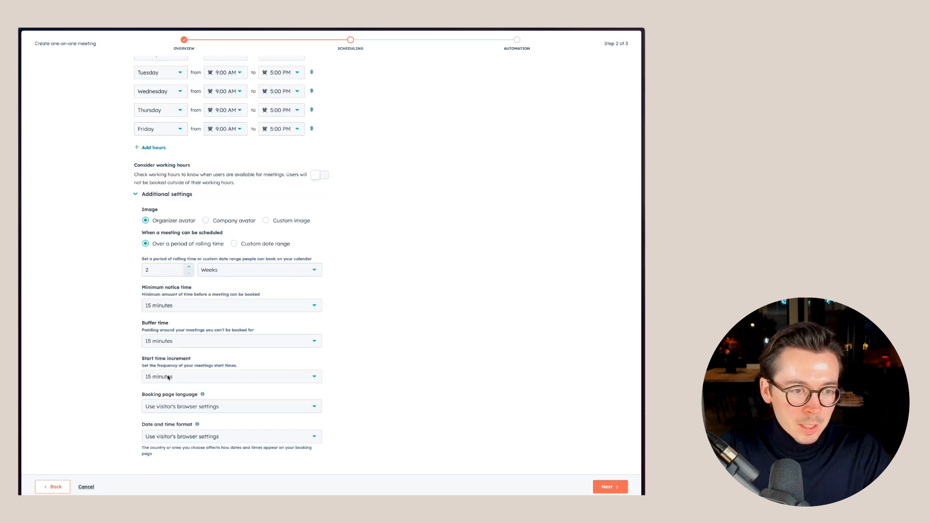
{"action": "left_click", "coordinate": [199, 381]}
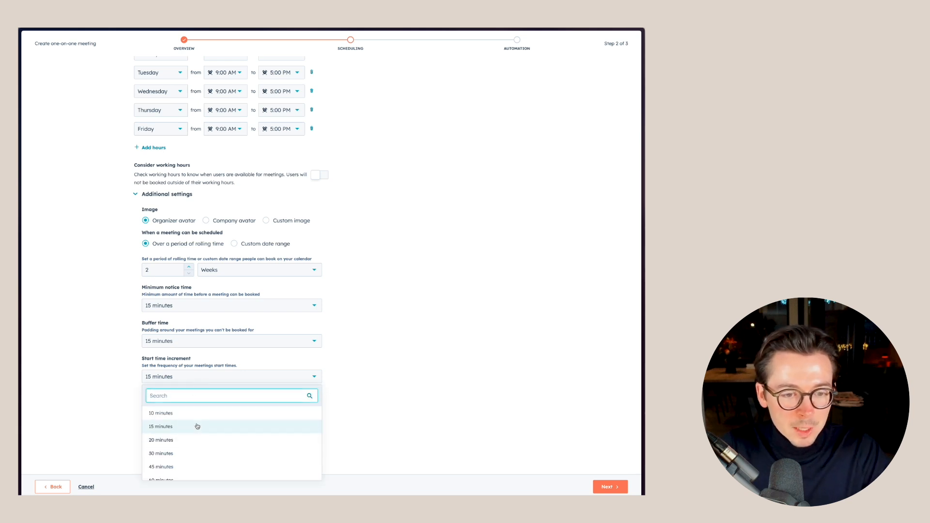
{"action": "scroll", "coordinate": [195, 426], "scroll_direction": "up", "scroll_amount": 1}
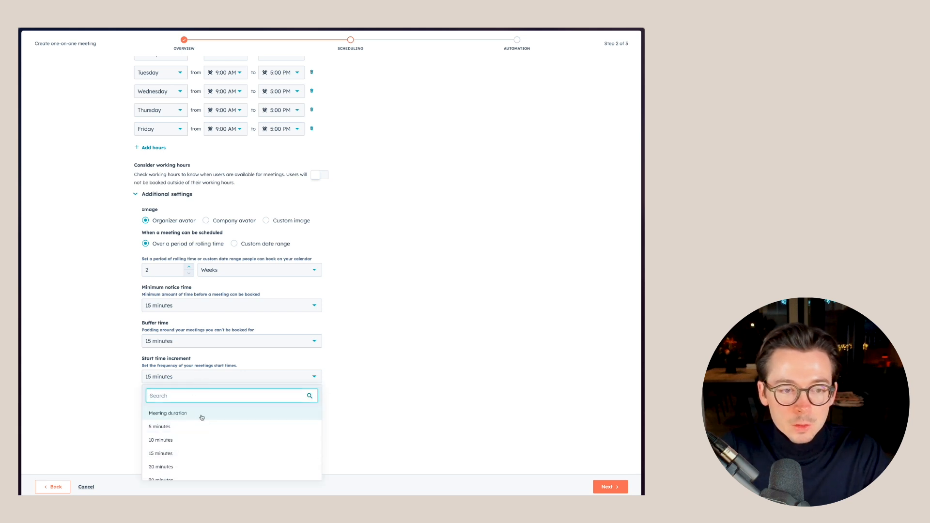
{"action": "left_click", "coordinate": [341, 372]}
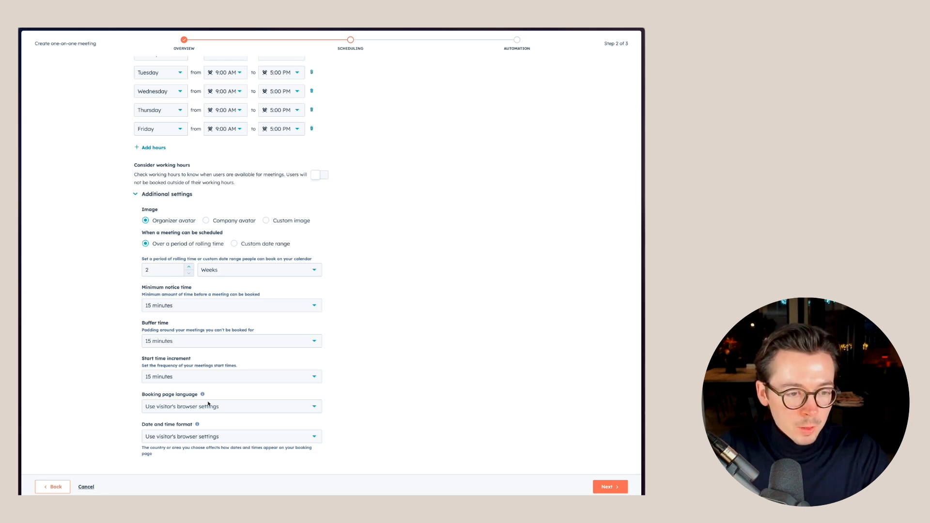
{"action": "left_click", "coordinate": [223, 409]}
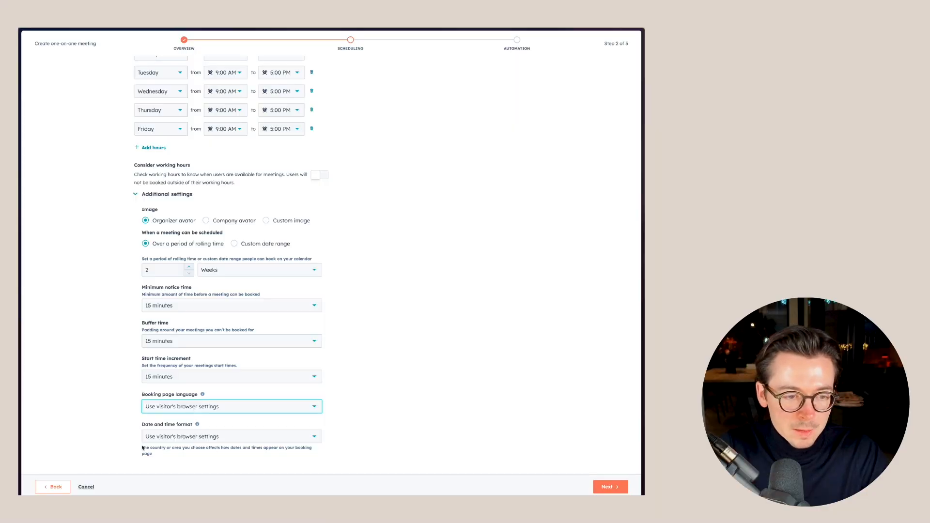
{"action": "left_click", "coordinate": [127, 443]}
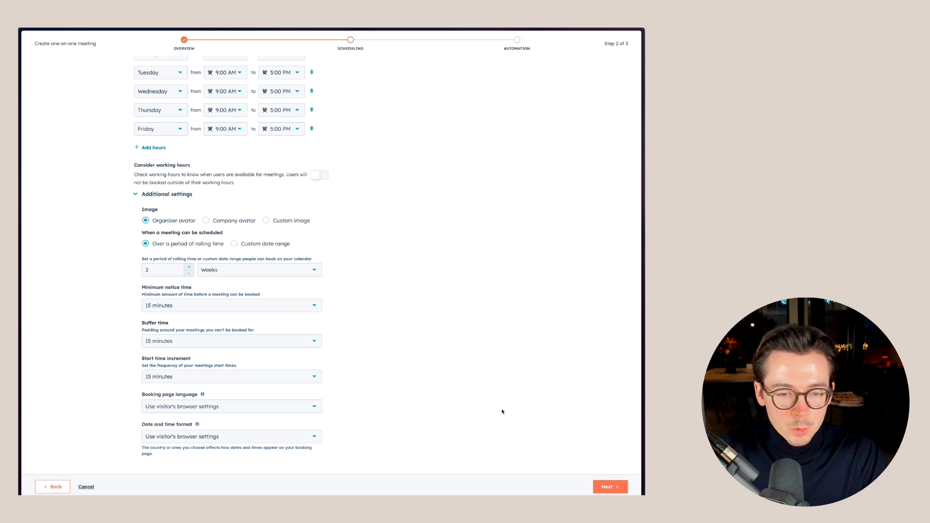
- Proceed to the automation settings and turn on pre-meeting reminders, adding a second reminder for 1 day before the meeting
{"action": "left_click", "coordinate": [610, 487]}
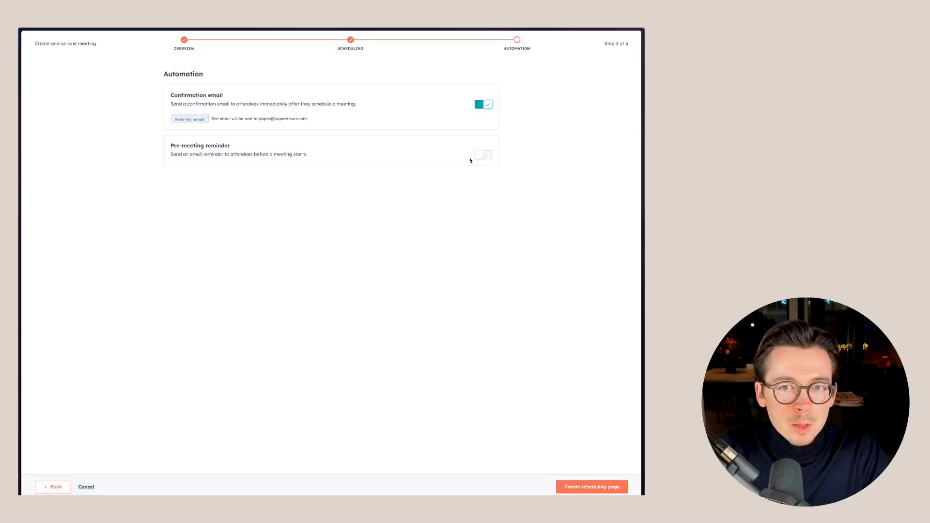
{"action": "left_click", "coordinate": [479, 155]}
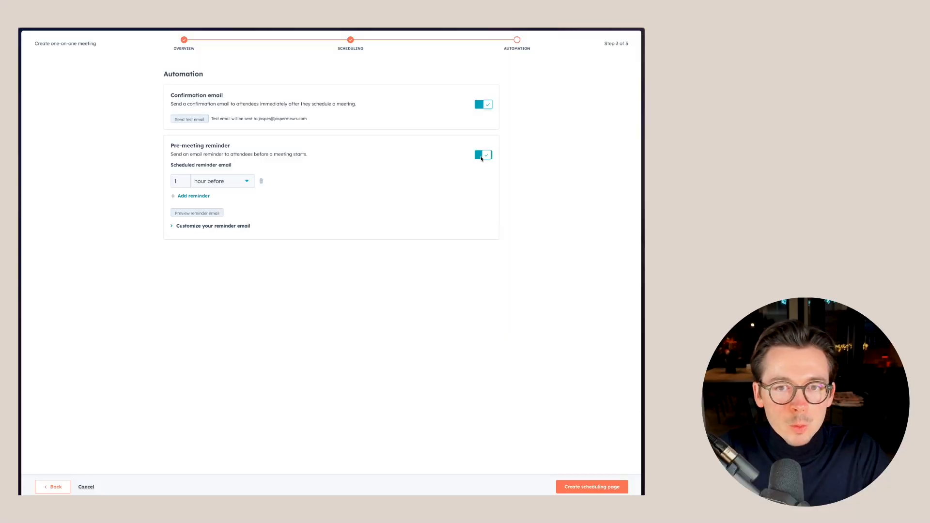
{"action": "left_click", "coordinate": [197, 196]}
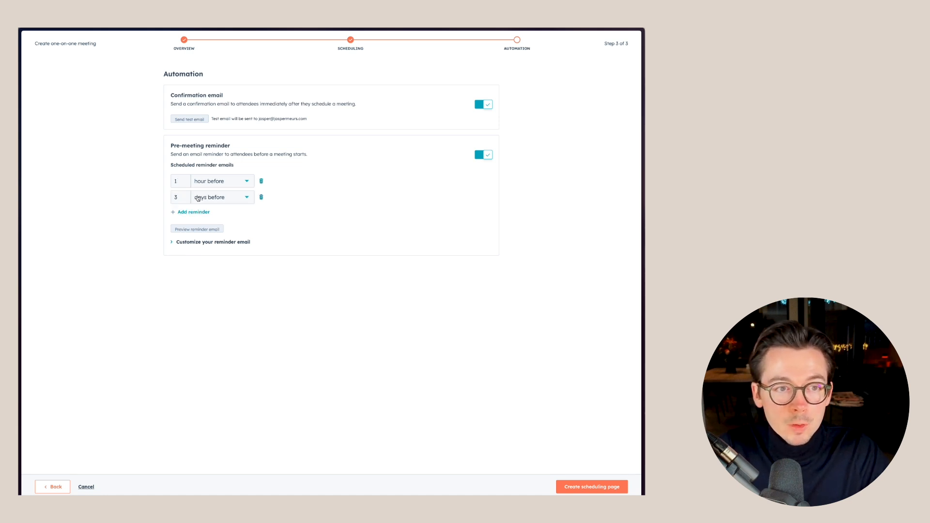
{"action": "left_click", "coordinate": [181, 199]}
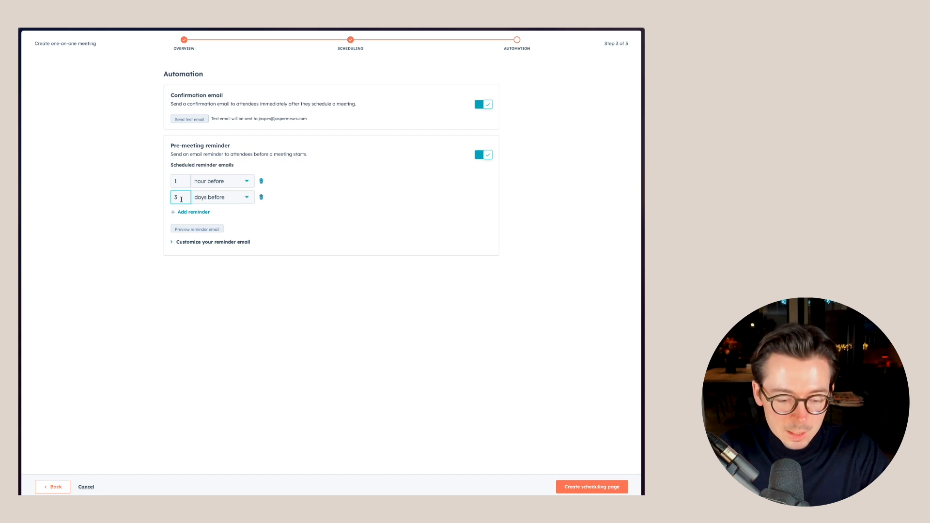
{"action": "left_click", "coordinate": [284, 293]}
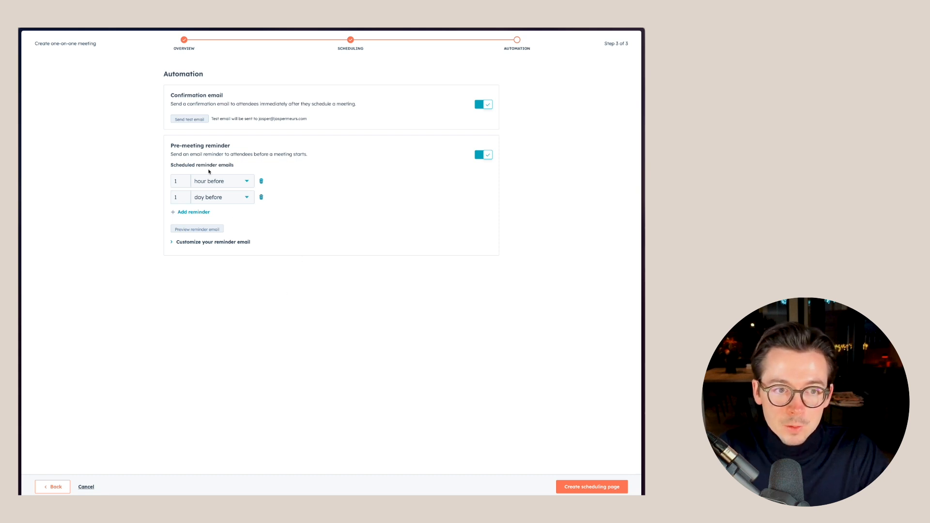
- Check the reminder email's preview and its customizable subject and body, and create the scheduling page
{"action": "left_click", "coordinate": [213, 231]}
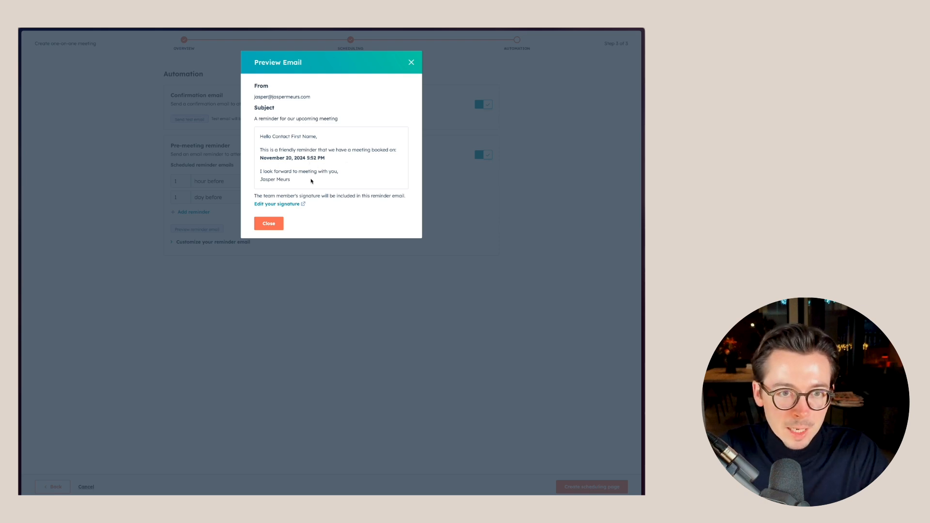
{"action": "left_click", "coordinate": [411, 62]}
{"action": "left_click", "coordinate": [194, 242]}
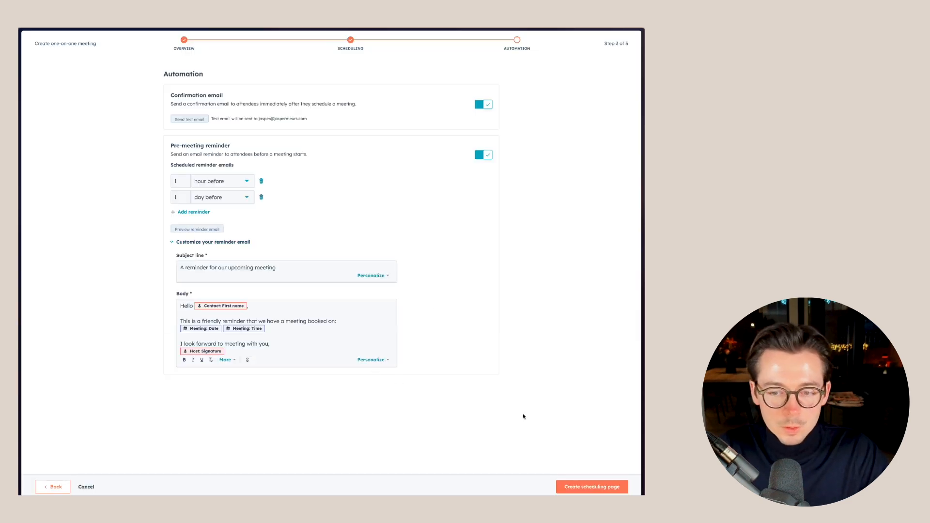
{"action": "left_click", "coordinate": [592, 487]}
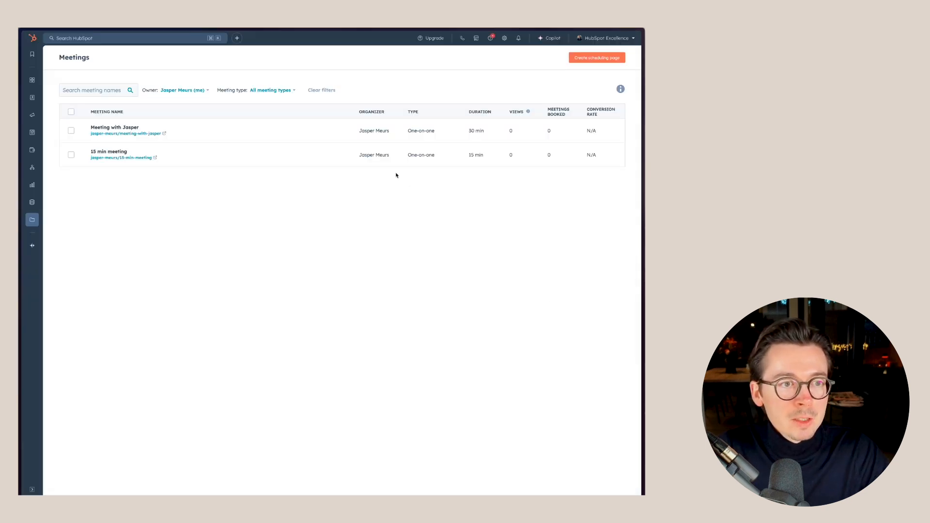
- Preview the booking page of the 15 min meeting, including its chat widget, and close the preview
{"action": "left_click", "coordinate": [131, 161]}
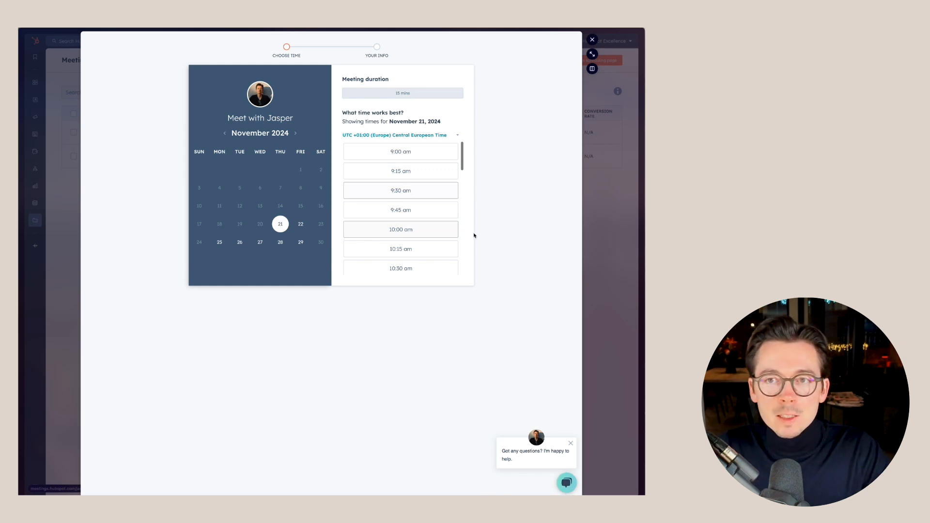
{"action": "left_click", "coordinate": [566, 483]}
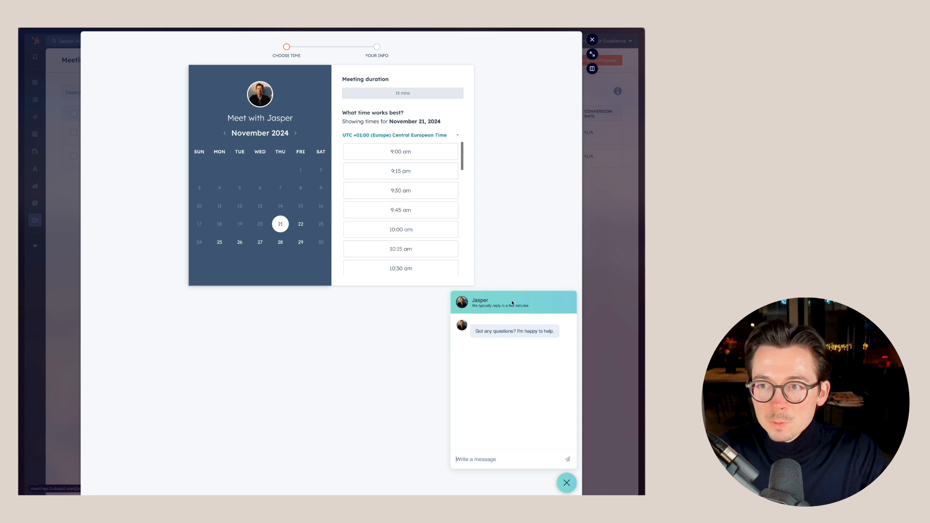
{"action": "left_click", "coordinate": [592, 39]}
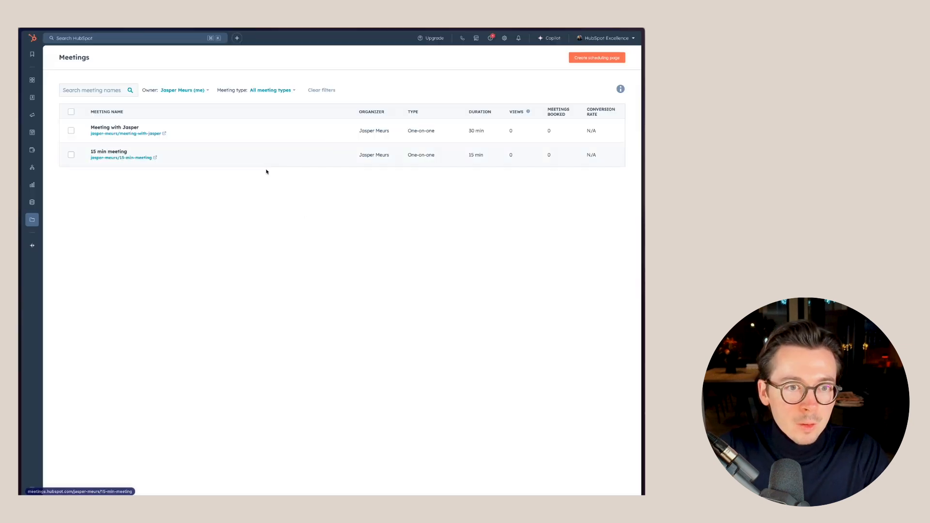
- View the 15 min meeting's embed code and the option to email it to a web developer, and close the dialog
{"action": "left_click", "coordinate": [328, 155]}
{"action": "left_click", "coordinate": [342, 170]}
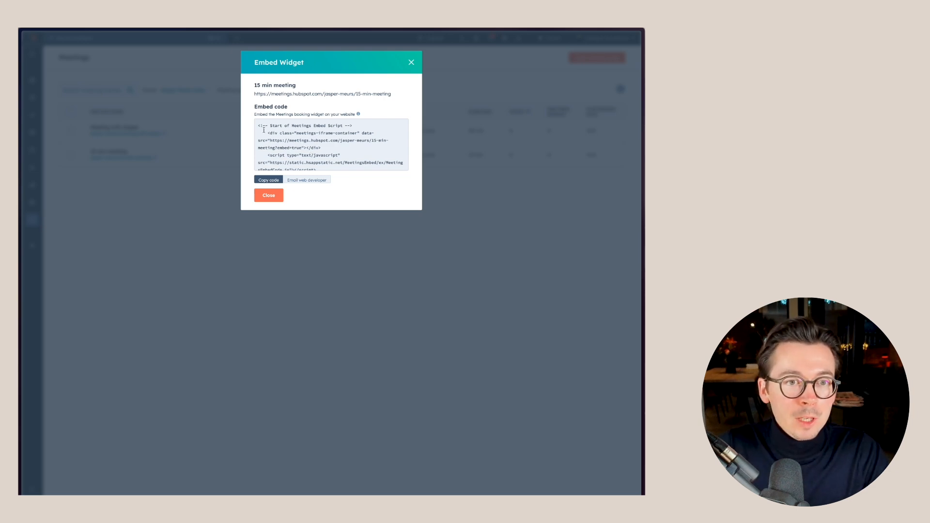
{"action": "scroll", "coordinate": [270, 132], "scroll_direction": "down", "scroll_amount": 2}
{"action": "scroll", "coordinate": [293, 136], "scroll_direction": "up", "scroll_amount": 3}
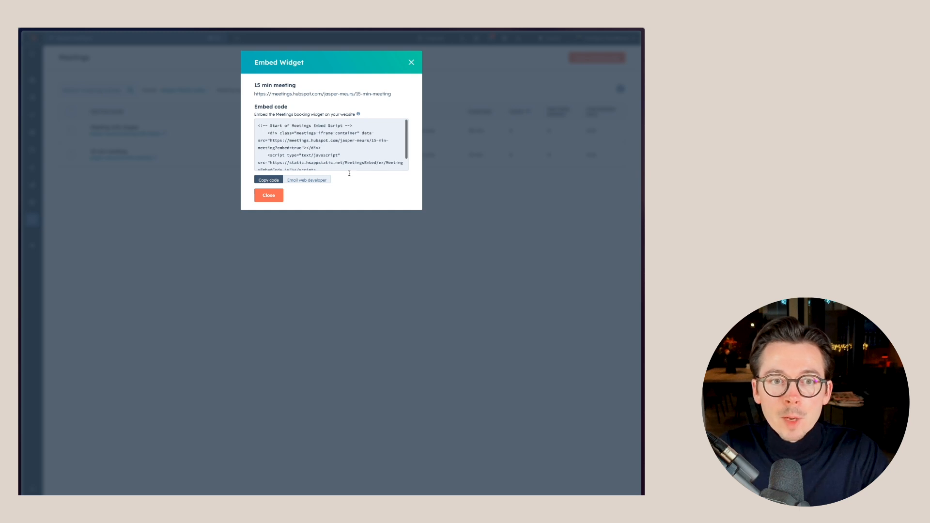
{"action": "left_click", "coordinate": [313, 183]}
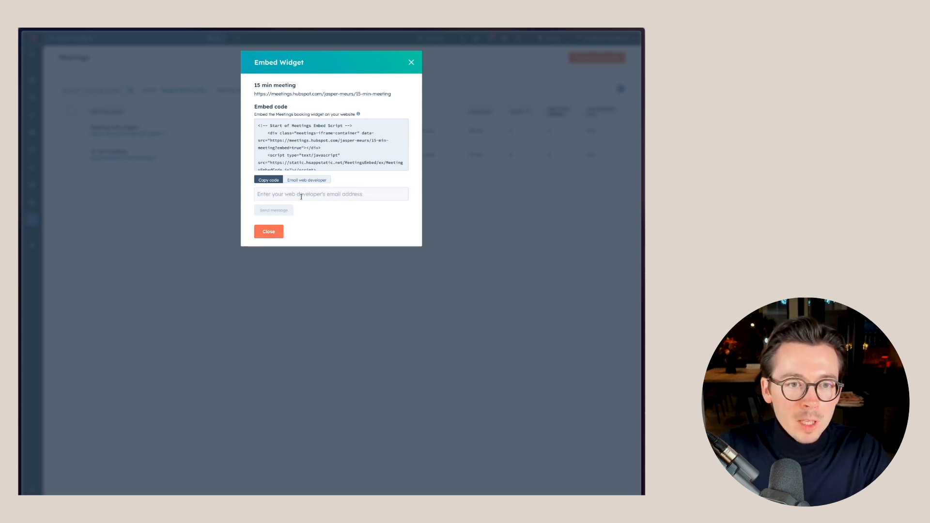
{"action": "left_click", "coordinate": [301, 196]}
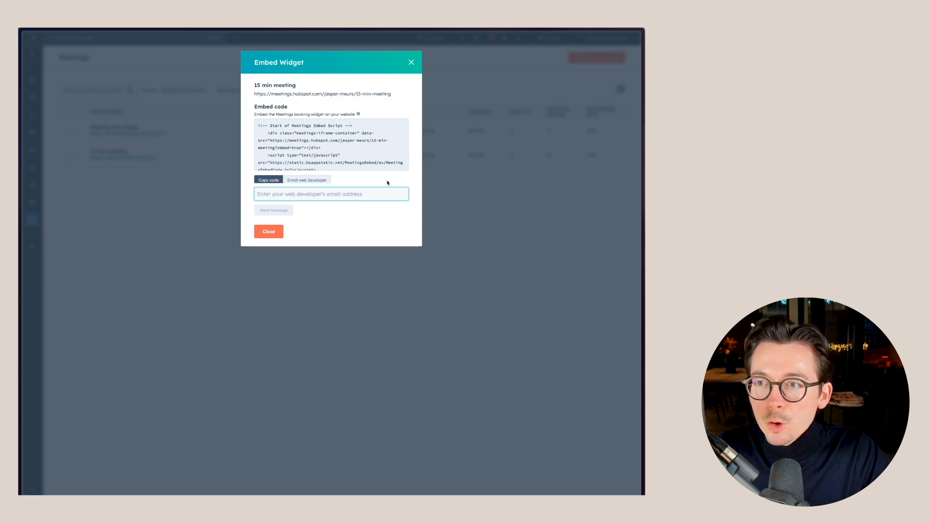
{"action": "left_click", "coordinate": [411, 63]}
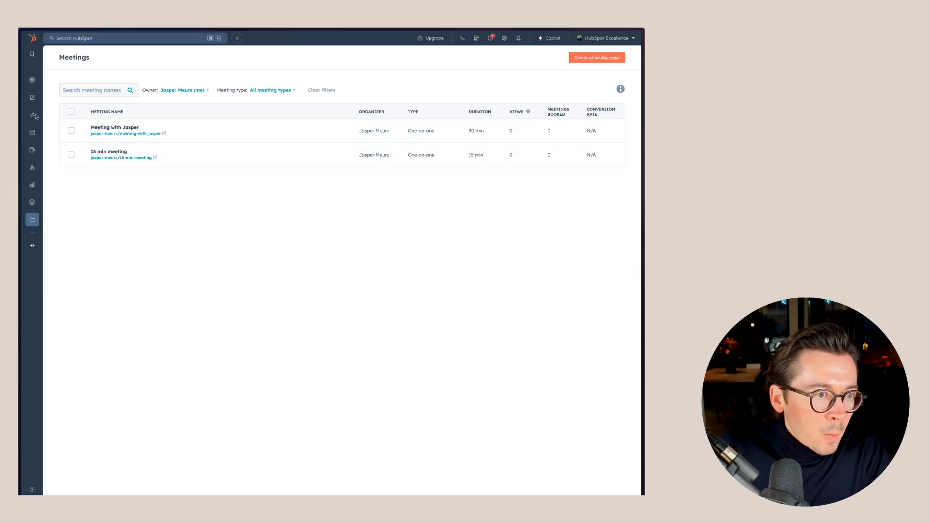
- Go to the contacts list and open the record of the contact at Waystar Royco
{"action": "mouse_move", "coordinate": [32, 97]}
{"action": "left_click", "coordinate": [62, 100]}
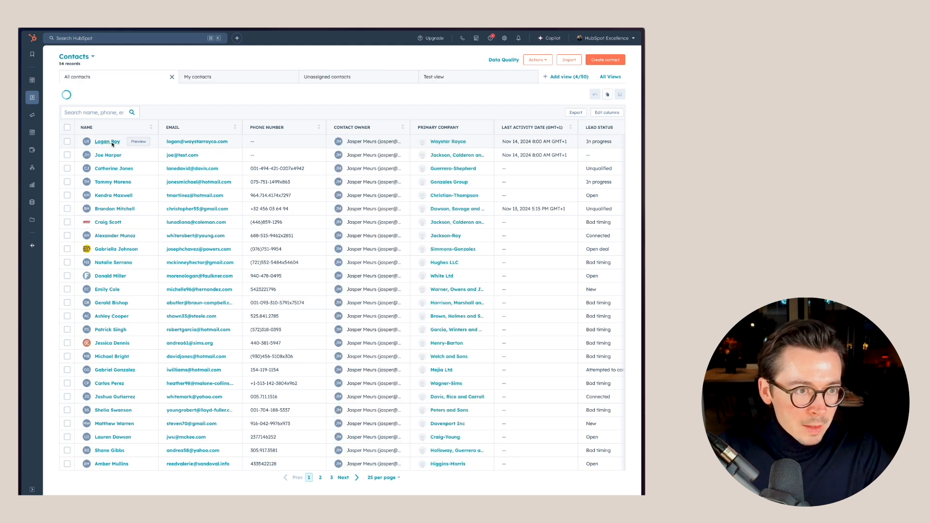
{"action": "left_click", "coordinate": [107, 142]}
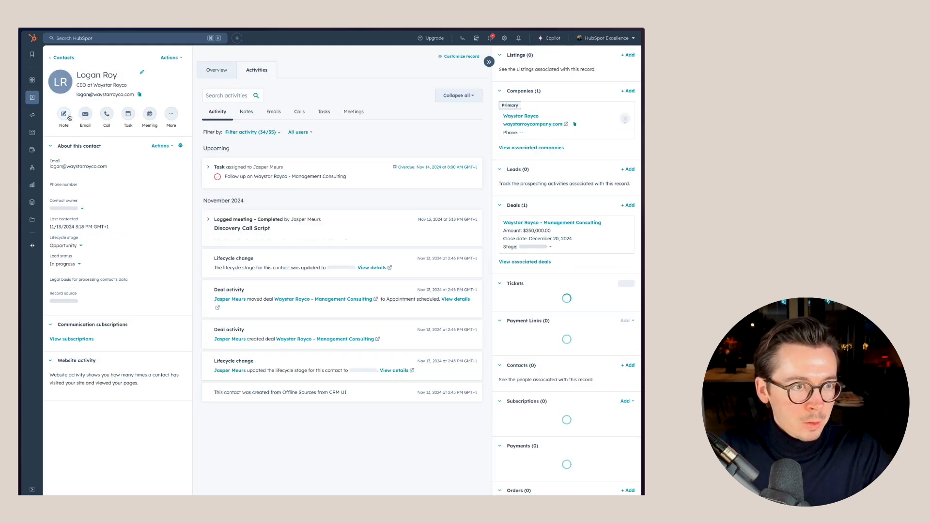
- Open an email to the contact and remove the existing hyperlink from "schedule another meeting" in the body
{"action": "left_click", "coordinate": [85, 115]}
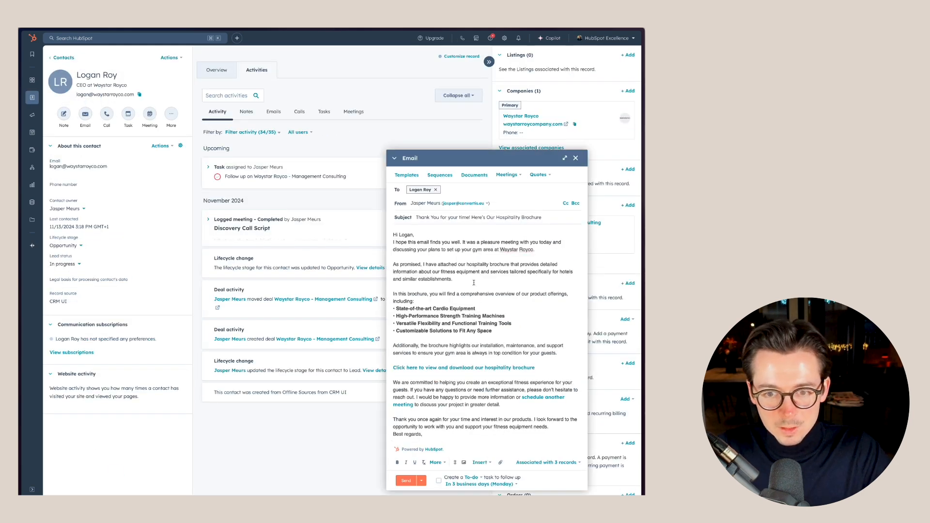
{"action": "left_click", "coordinate": [538, 402]}
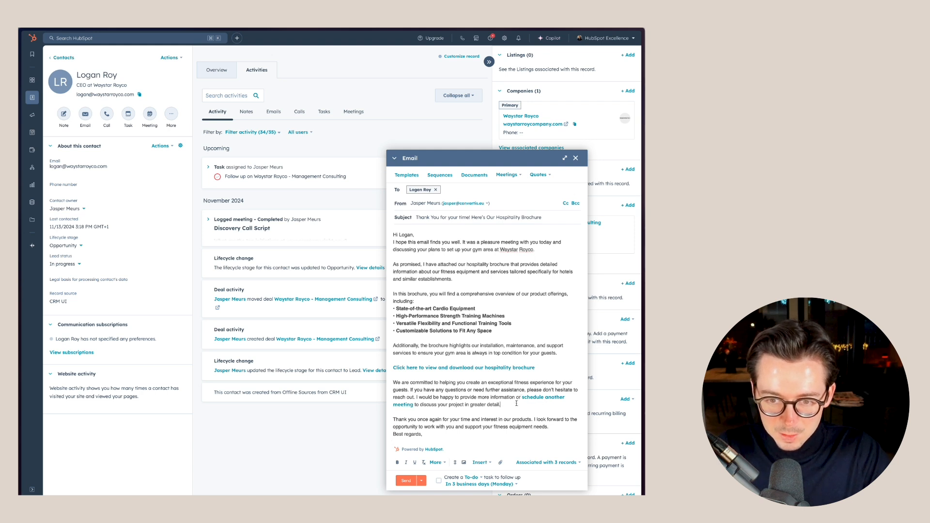
{"action": "left_click", "coordinate": [538, 397]}
{"action": "left_click", "coordinate": [491, 381]}
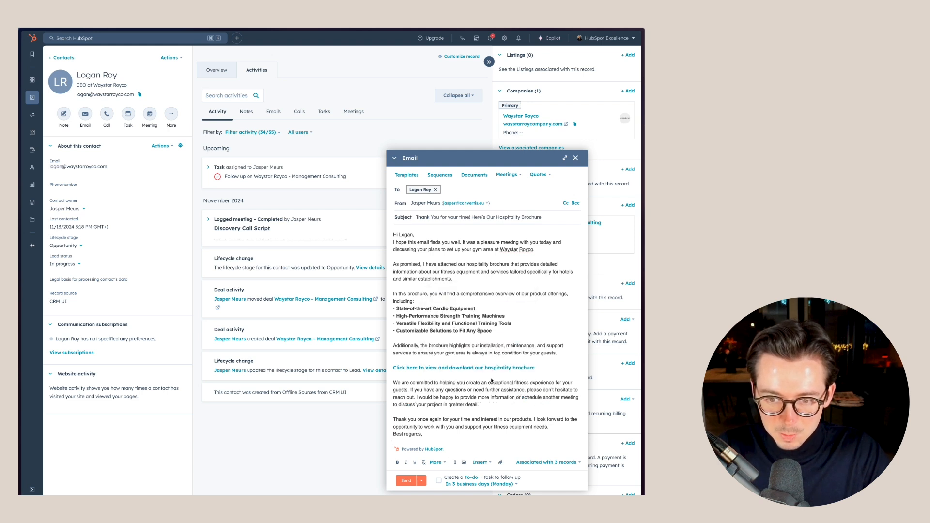
{"action": "left_click", "coordinate": [496, 406]}
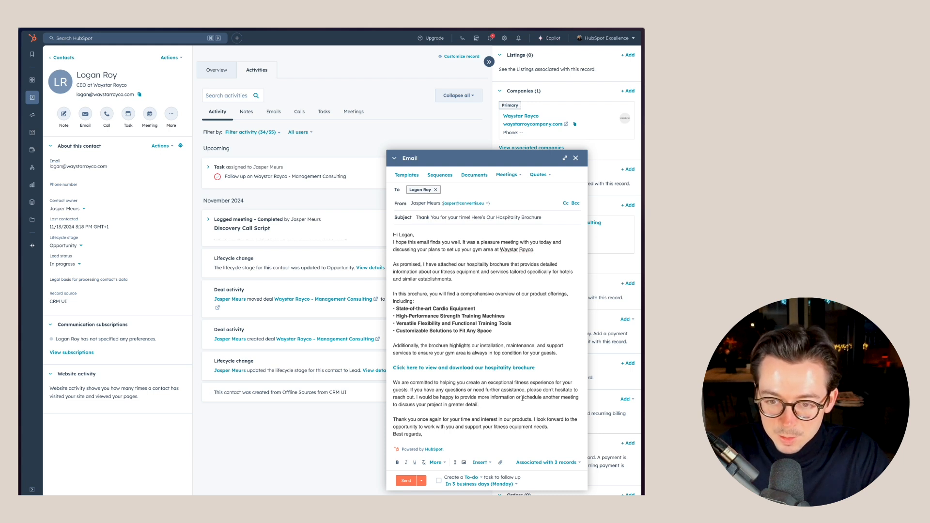
- Link the body text "schedule another meeting to discuss your project" to the 15 min meeting scheduling link
{"action": "left_click_drag", "start_coordinate": [522, 398], "coordinate": [442, 405]}
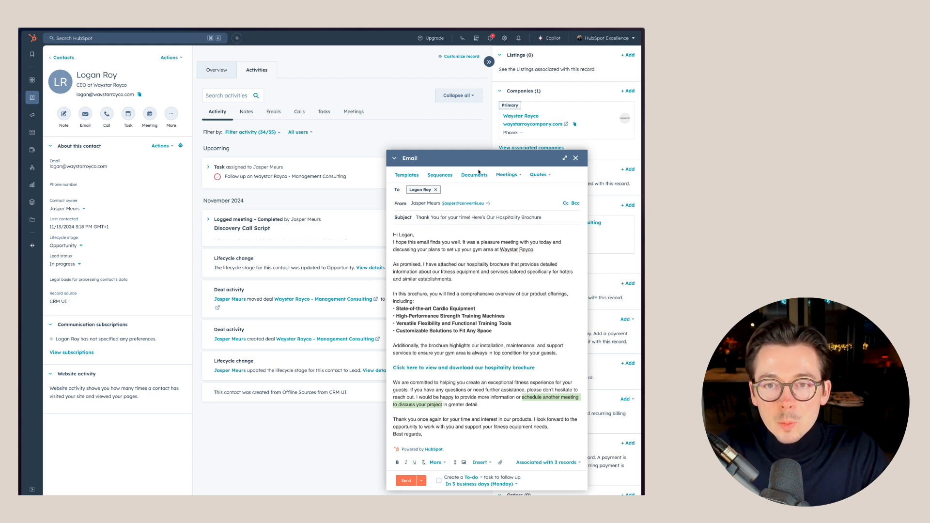
{"action": "left_click", "coordinate": [513, 178]}
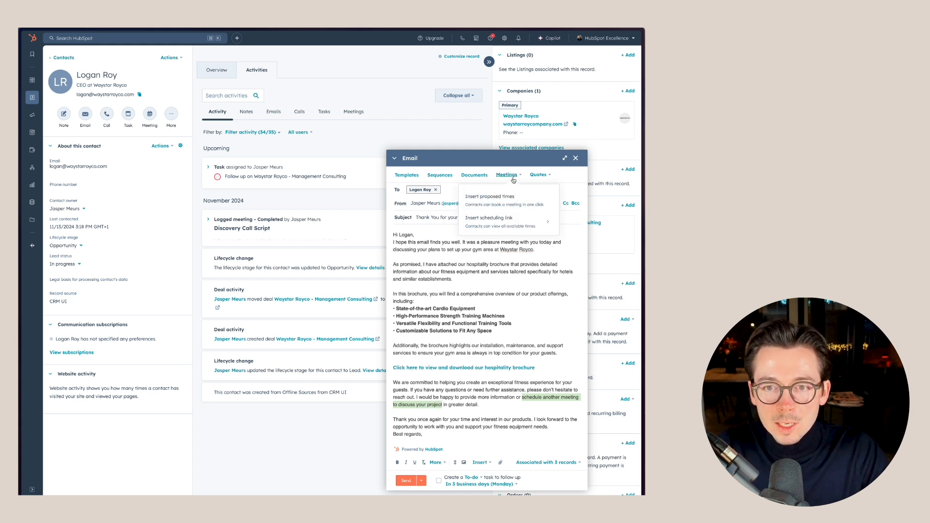
{"action": "left_click", "coordinate": [490, 221]}
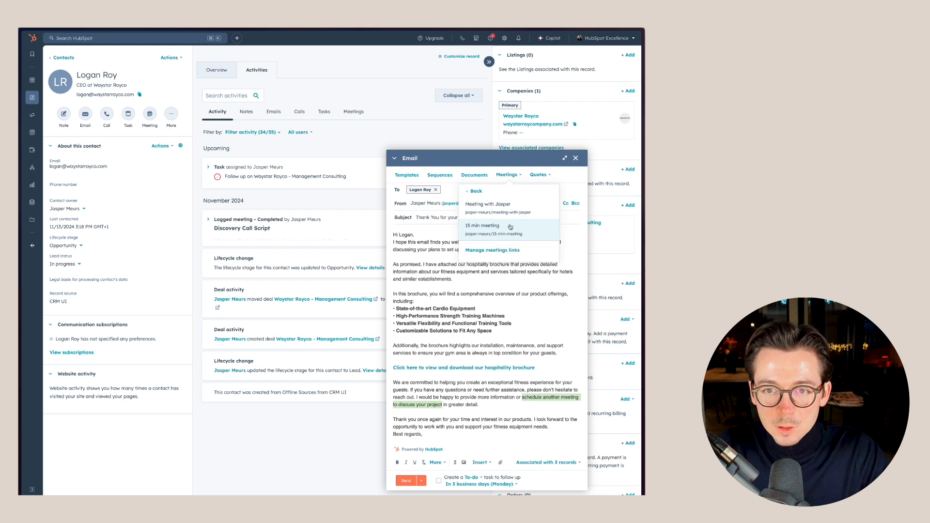
{"action": "left_click", "coordinate": [485, 230]}
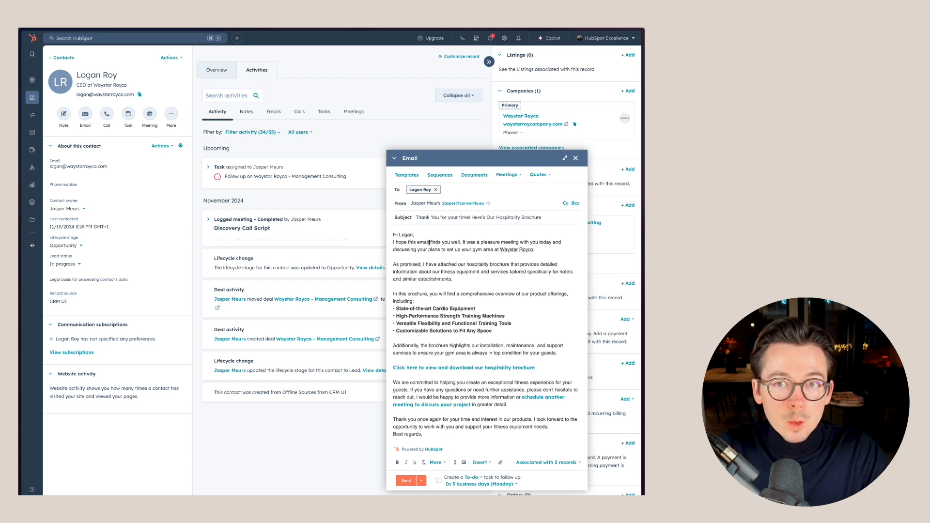
- Switch to the Sales Document Example page and open the booking page through the document owner's "Let's meet" option
{"action": "mouse_move", "coordinate": [19, 74]}
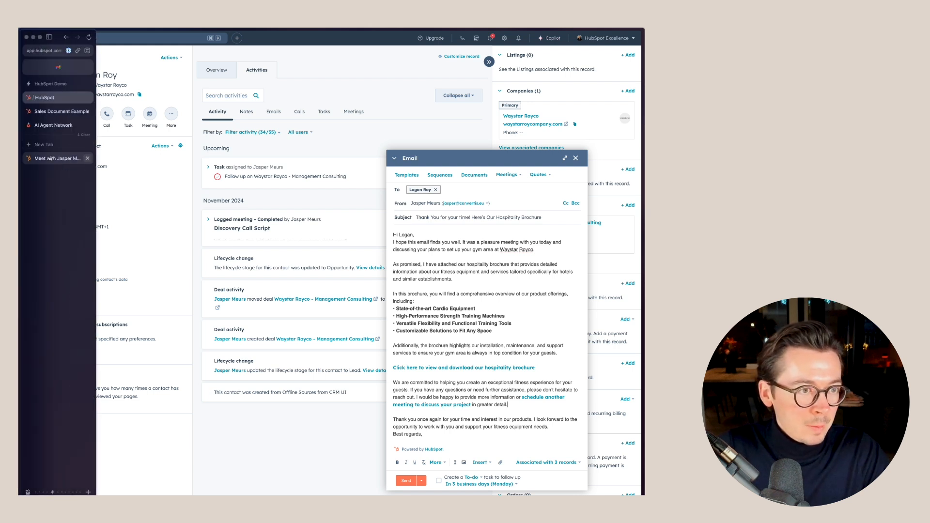
{"action": "left_click", "coordinate": [57, 113]}
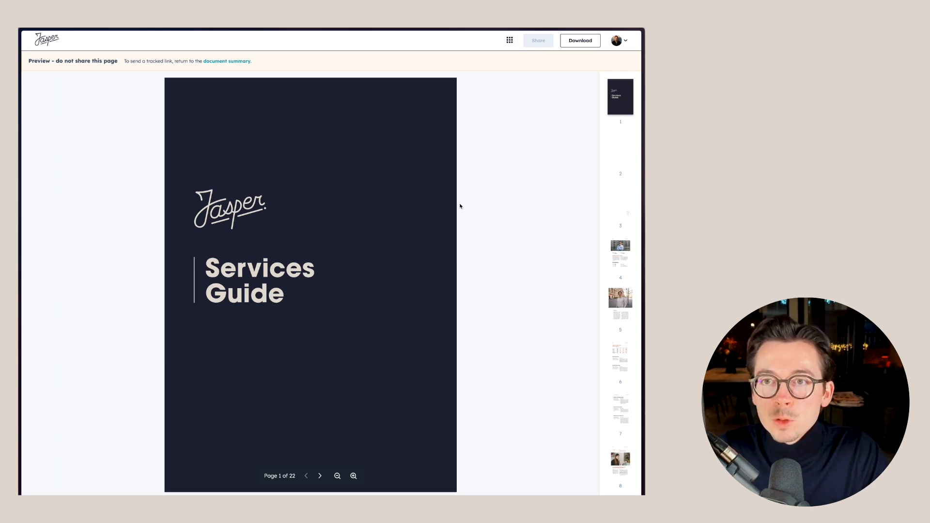
{"action": "left_click", "coordinate": [622, 45]}
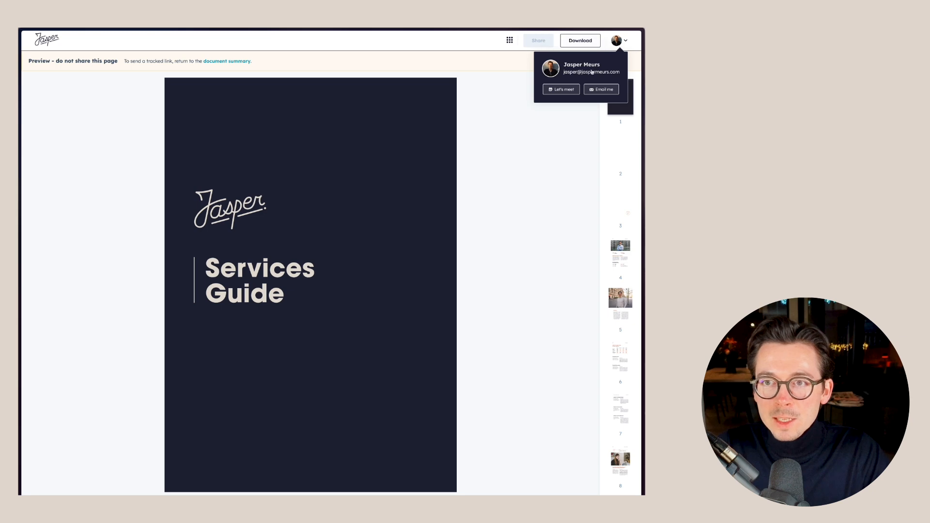
{"action": "left_click", "coordinate": [558, 91]}
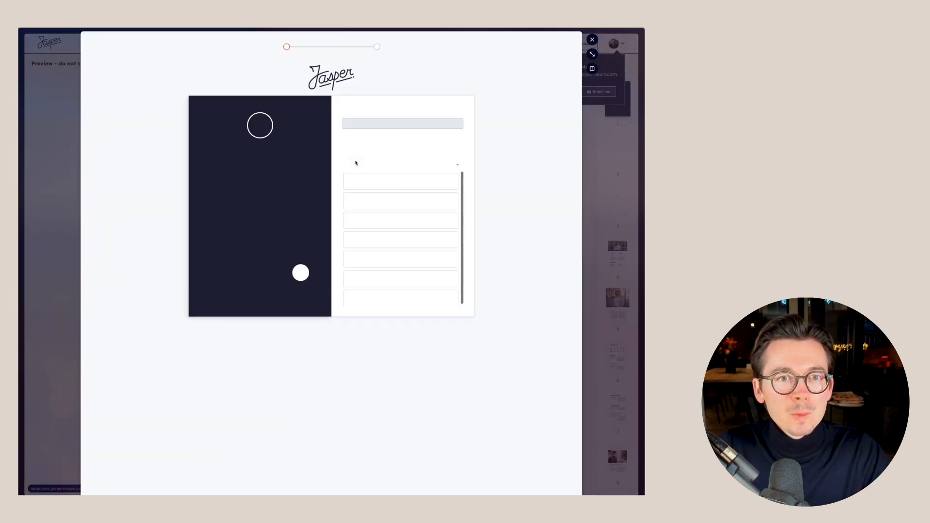